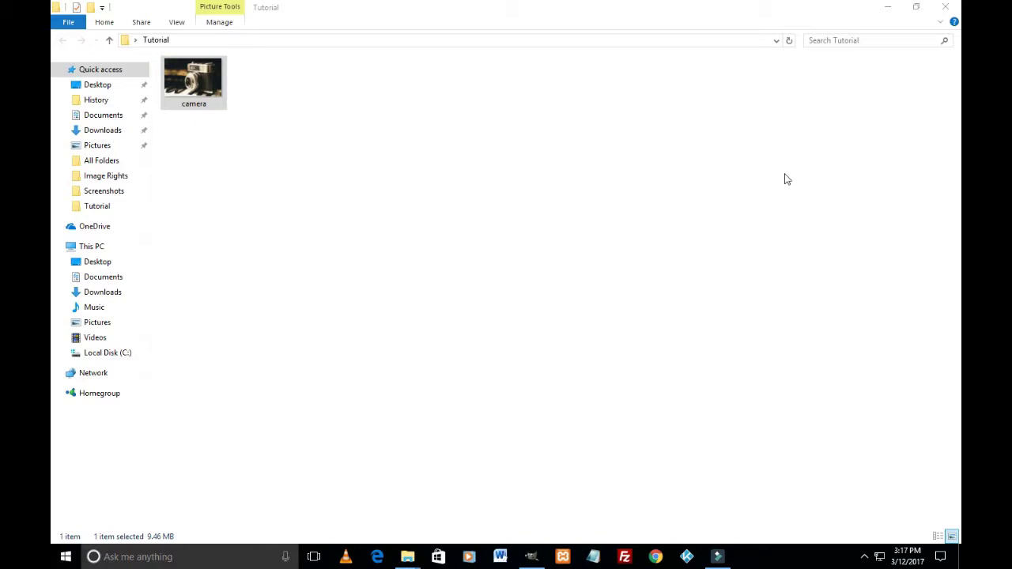
- Select the 9.46 MB camera image in the Tutorial folder
left_click(196, 101)
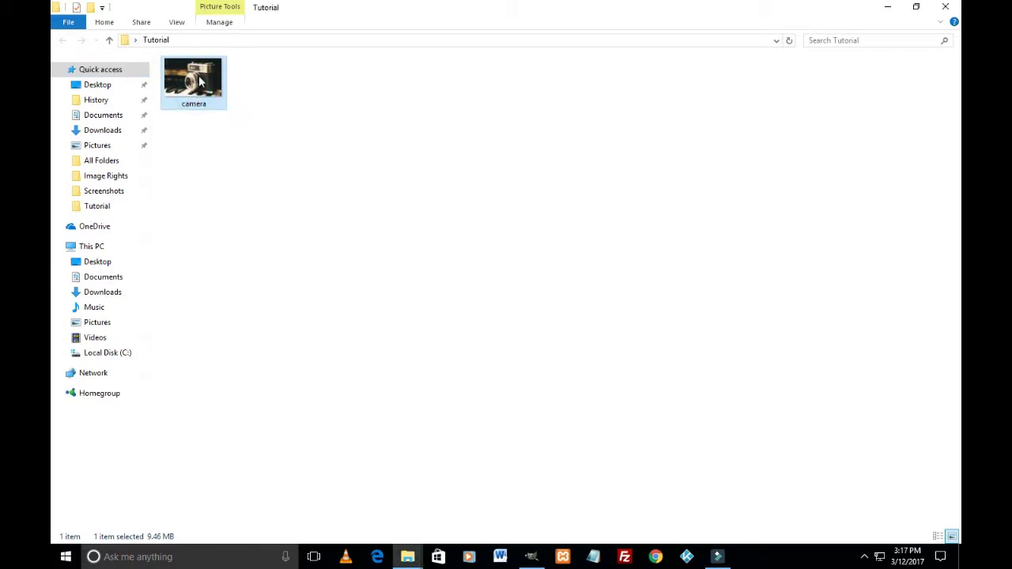
right_click(200, 79)
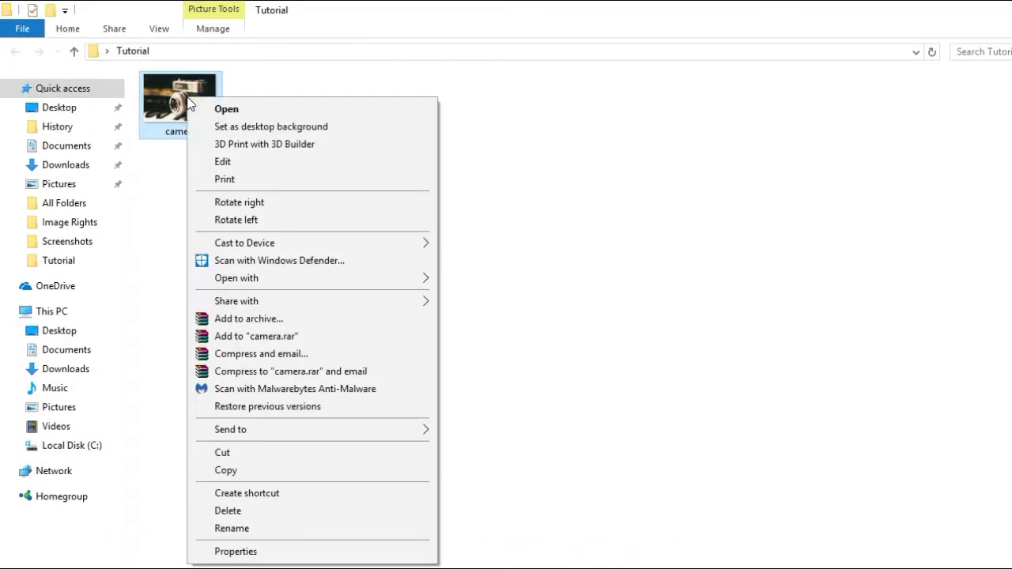
left_click(227, 552)
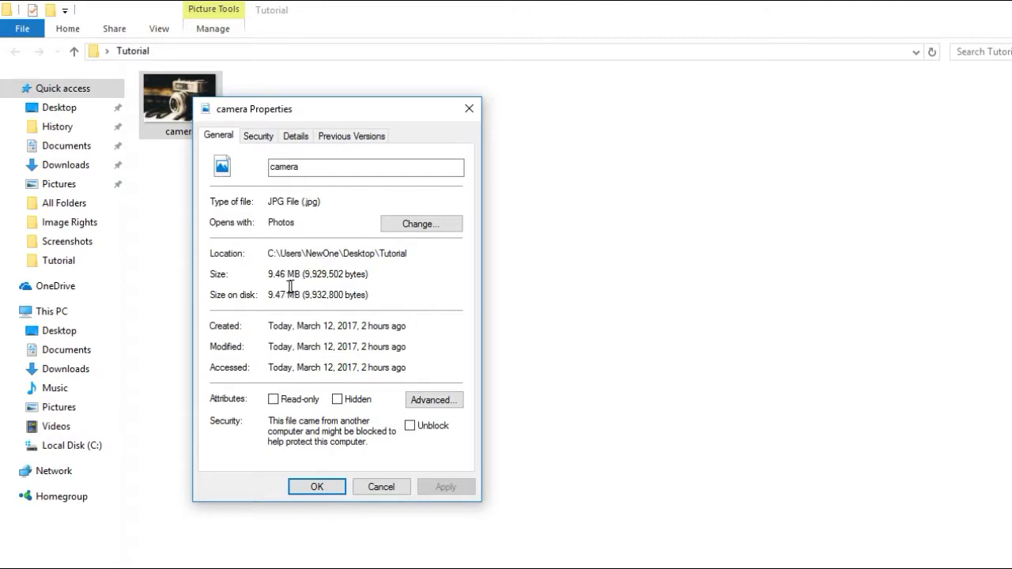
left_click_drag(301, 274, 374, 274)
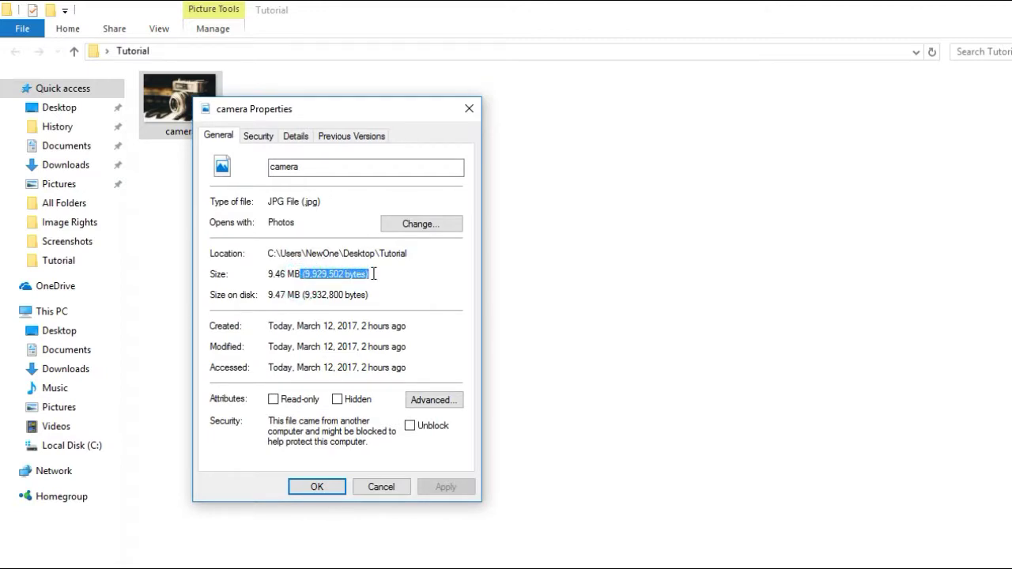
left_click(293, 138)
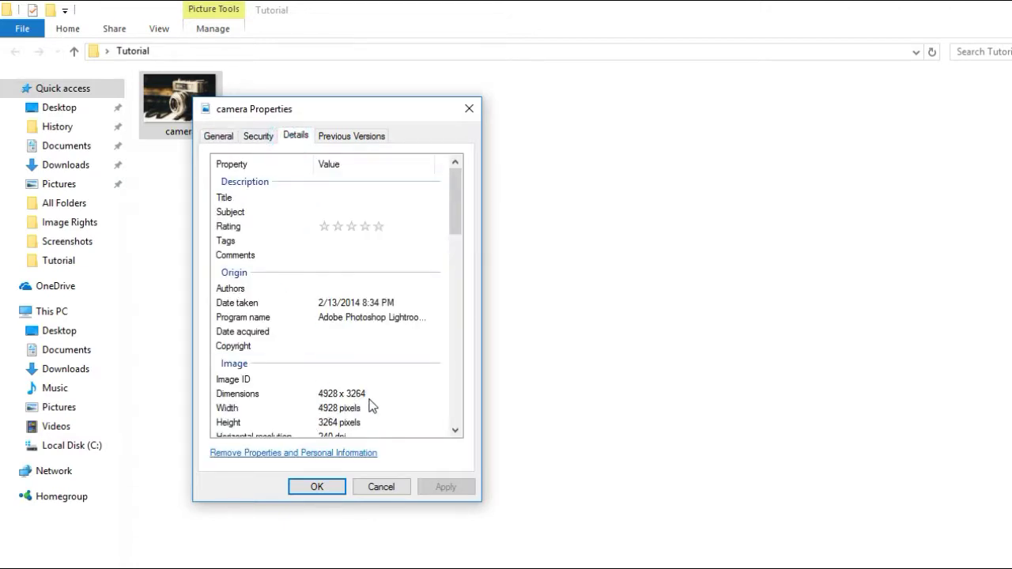
left_click(383, 487)
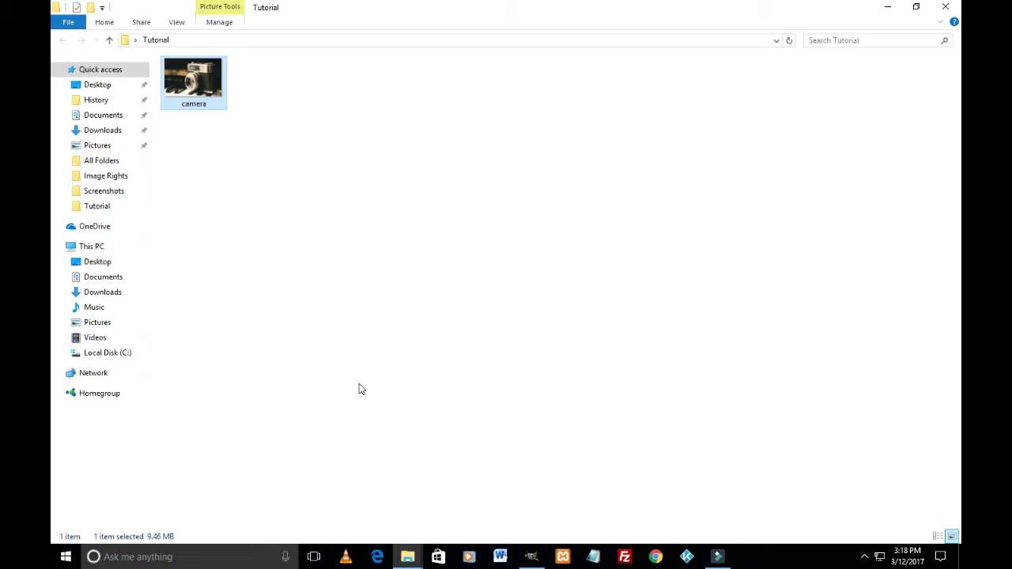
- Arrange the GIMP and Explorer windows, then drag the camera photo into GIMP as a 4928x3264 image
left_click(533, 558)
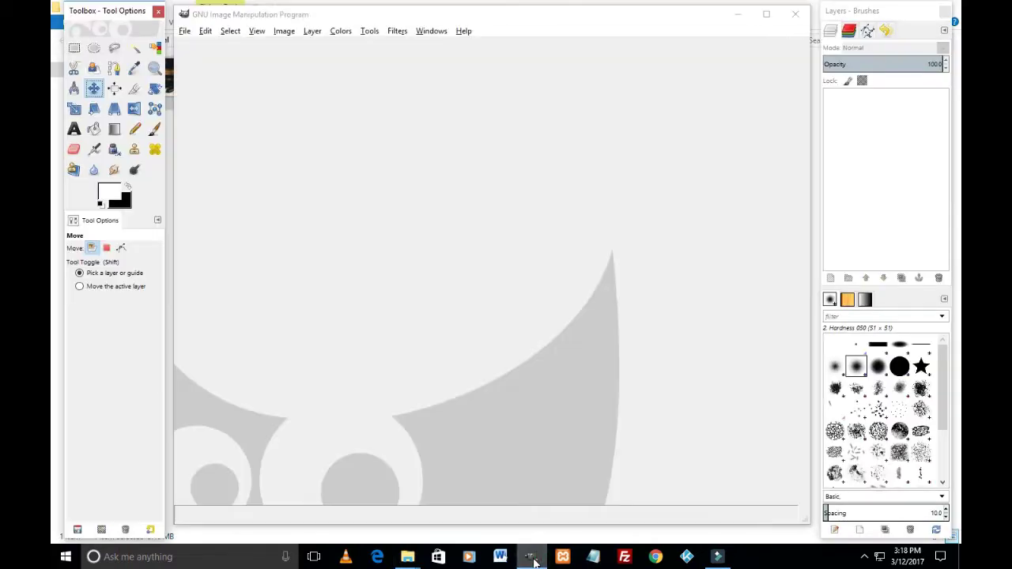
left_click_drag(429, 16, 462, 19)
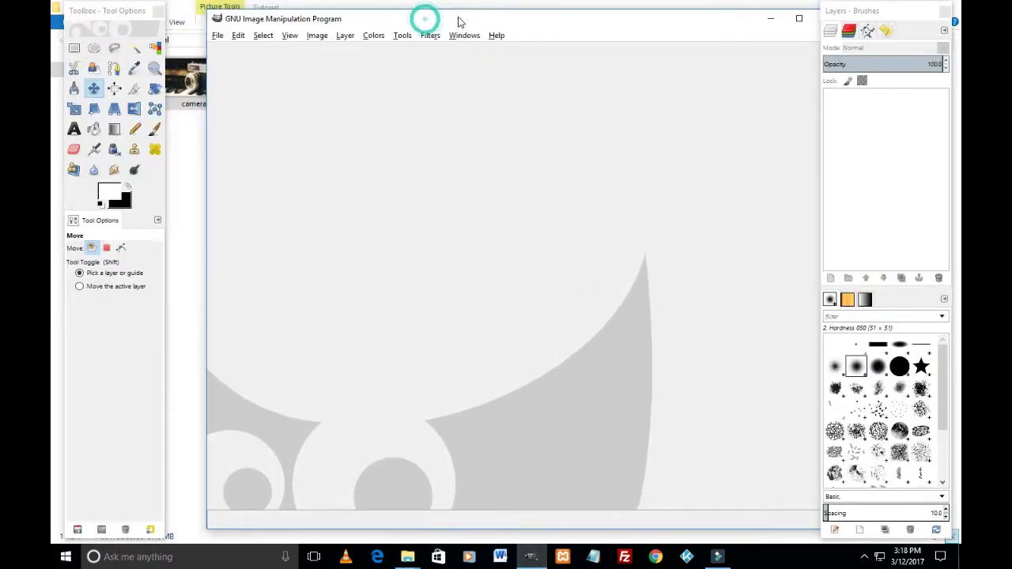
left_click(195, 79)
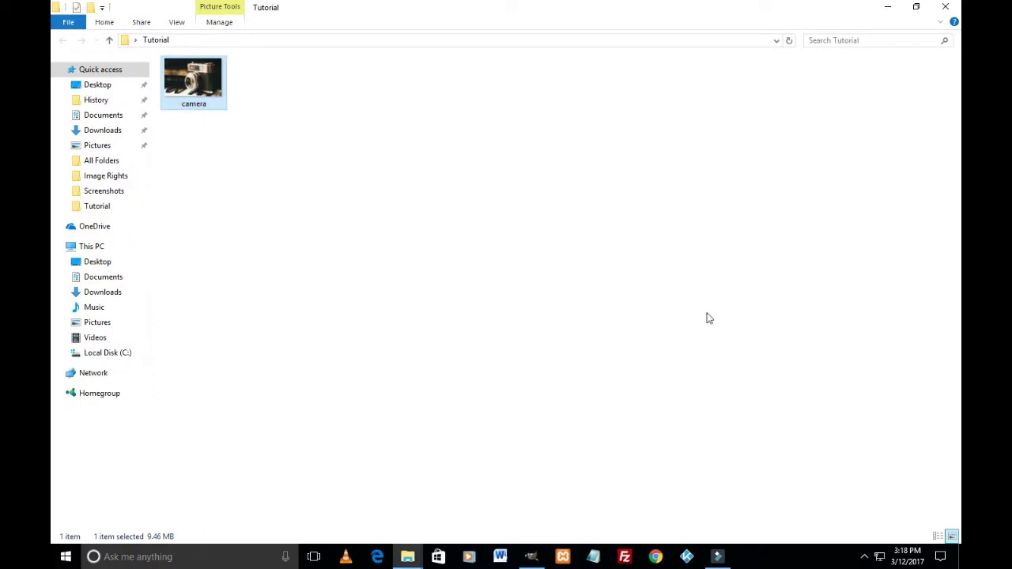
left_click(532, 557)
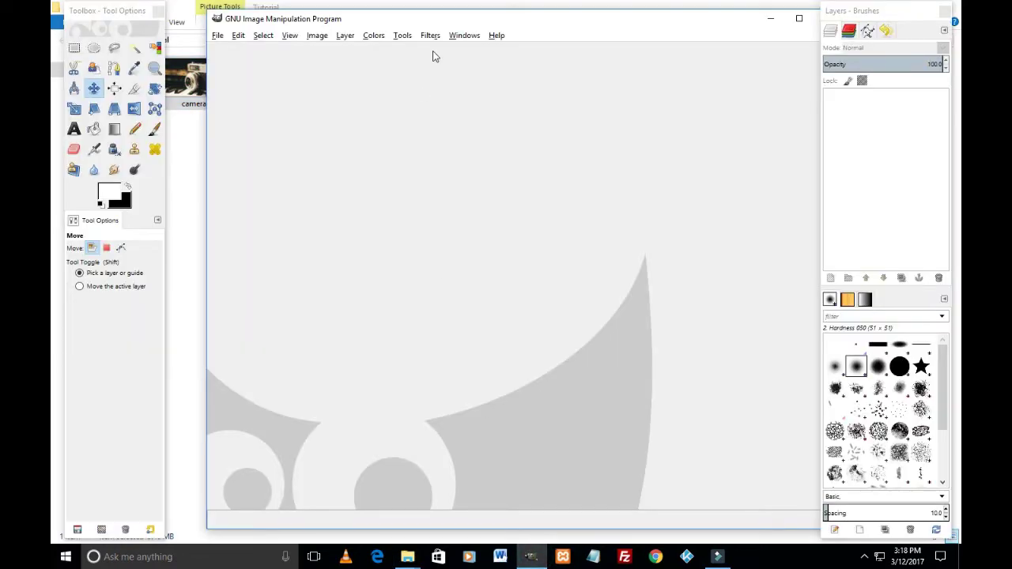
mouse_move(450, 24)
left_mouse_down()
mouse_move(565, 47)
mouse_move(407, 18)
mouse_move(439, 16)
left_mouse_up()
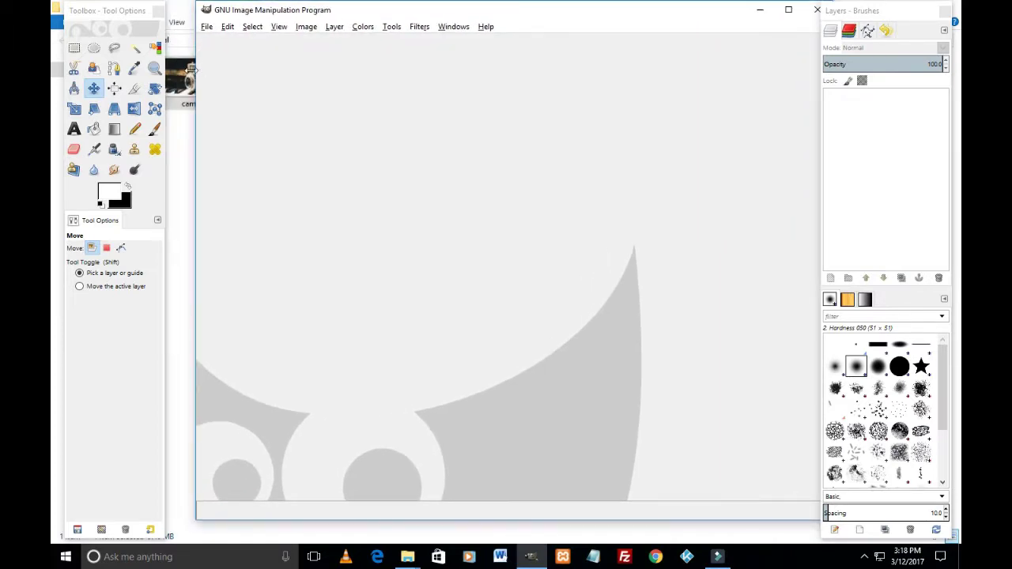
left_click_drag(187, 76, 578, 147)
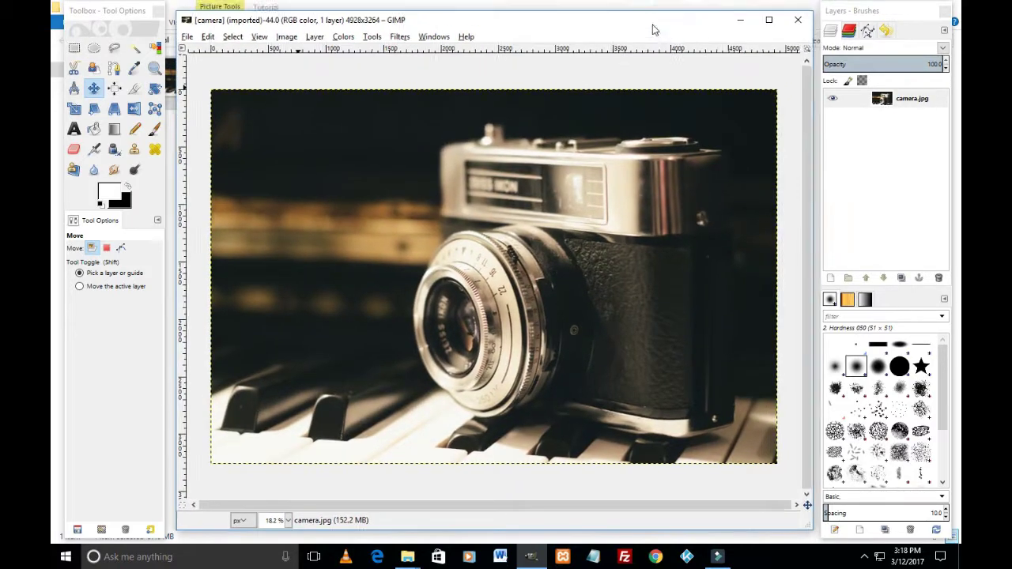
left_click_drag(653, 29, 654, 23)
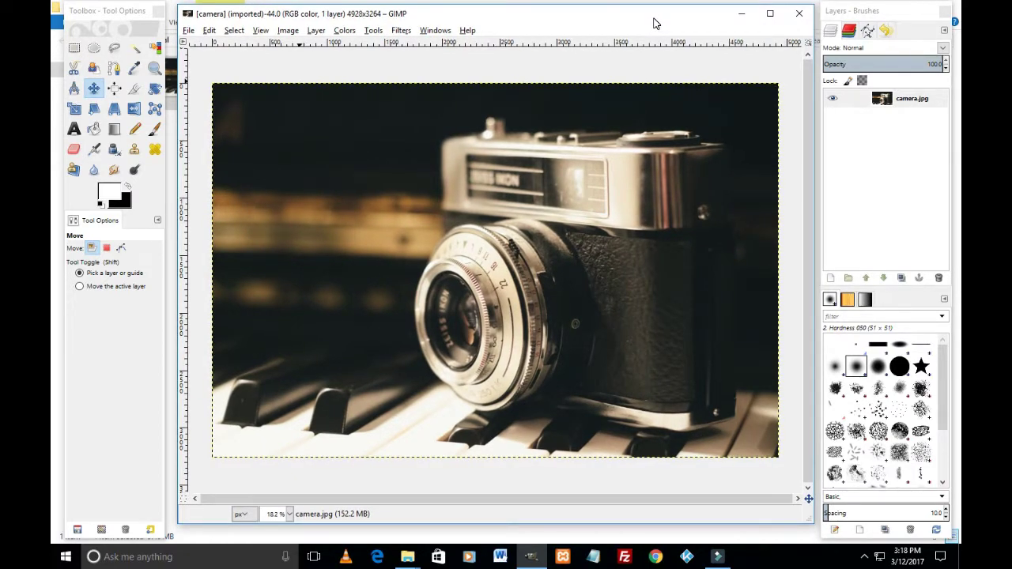
left_click(188, 31)
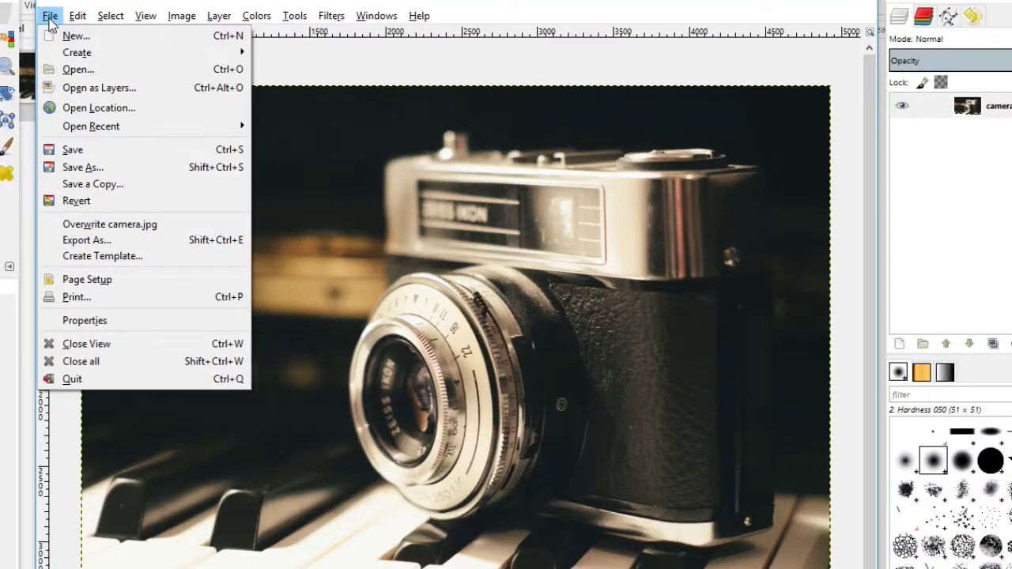
- Use Export As to name the file camera_reduced_size.jpg in the Tutorial folder
left_click(79, 241)
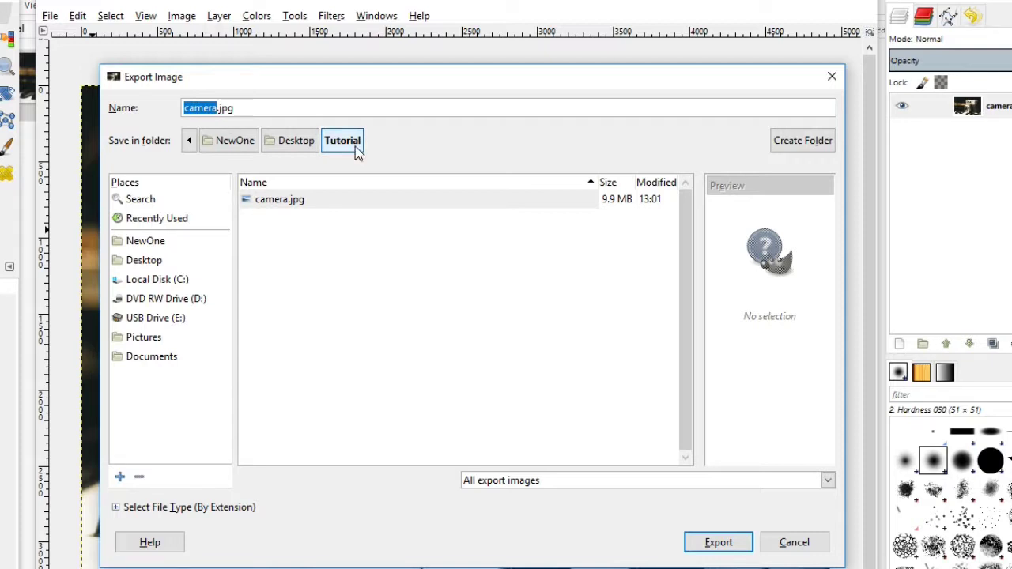
left_click(278, 107)
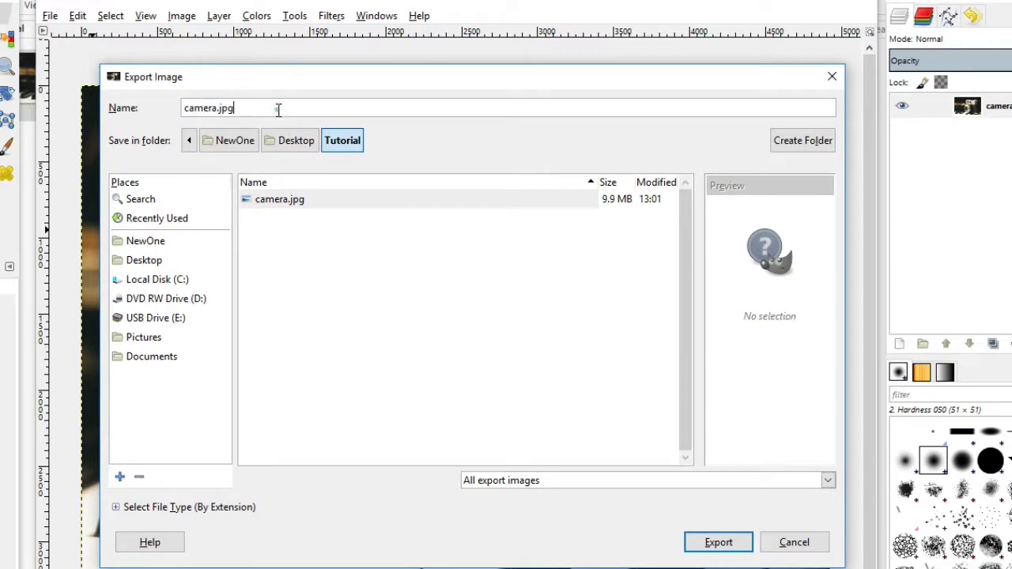
left_click(216, 108)
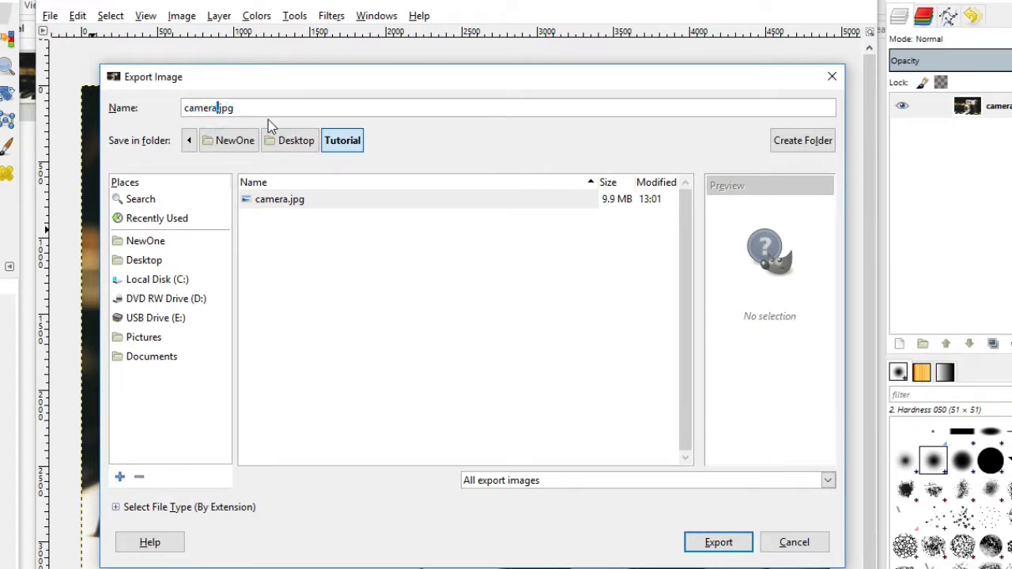
type("_re")
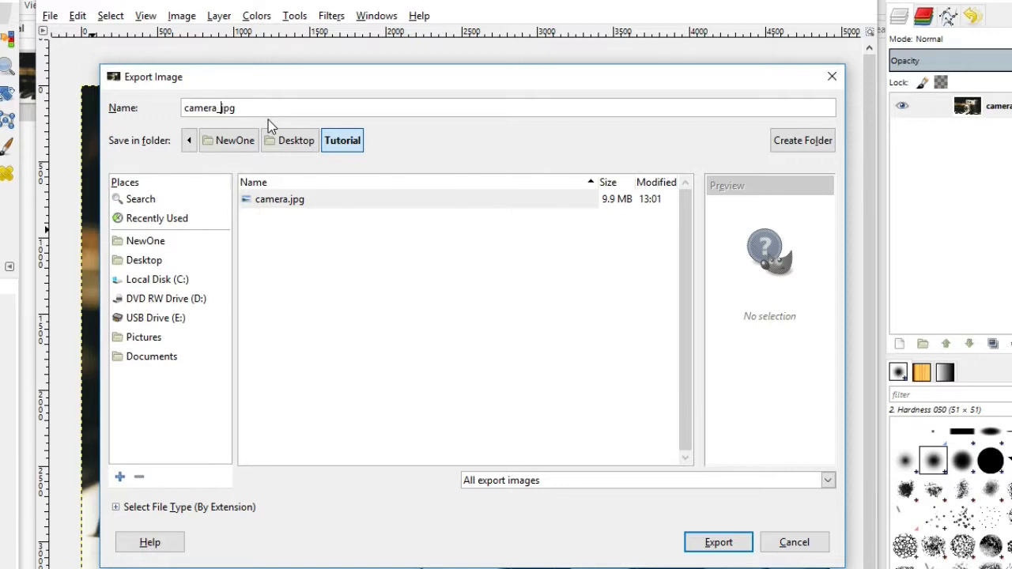
type("duced_size")
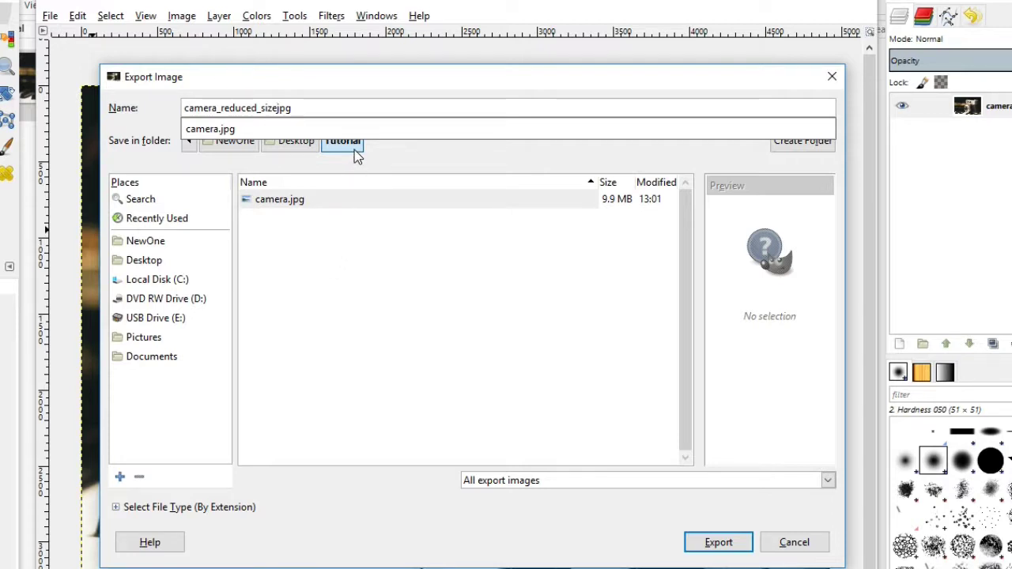
left_click(386, 272)
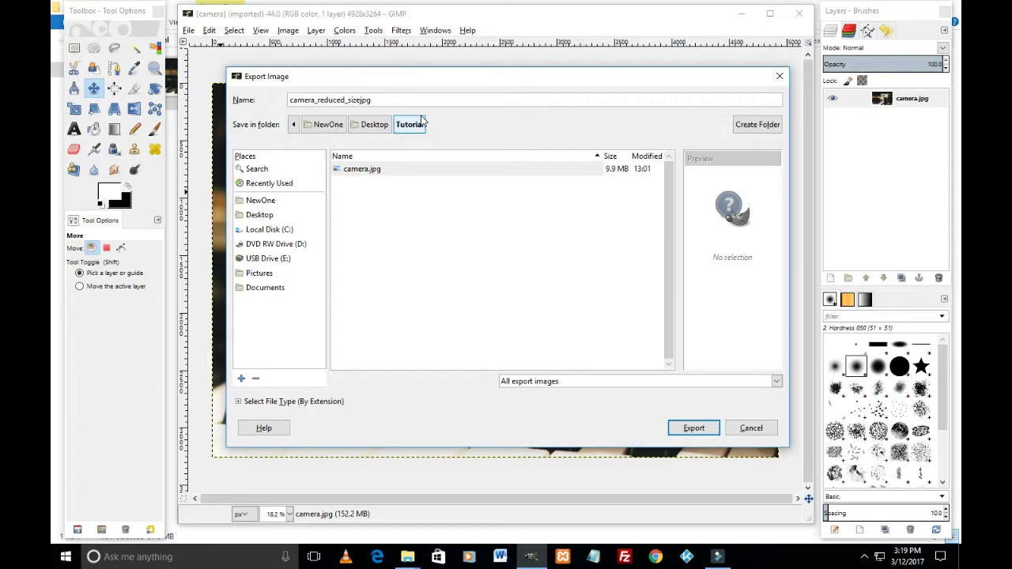
type(".")
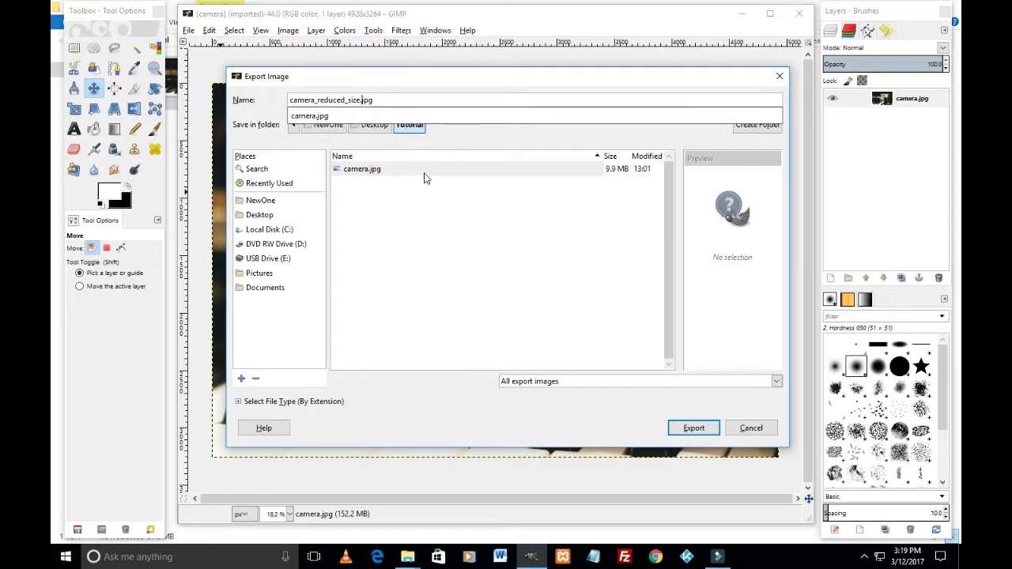
left_click(423, 198)
- Confirm the export, preview it, and lower JPEG quality from 86 to 75 (about 1.6 MB)
left_click(694, 428)
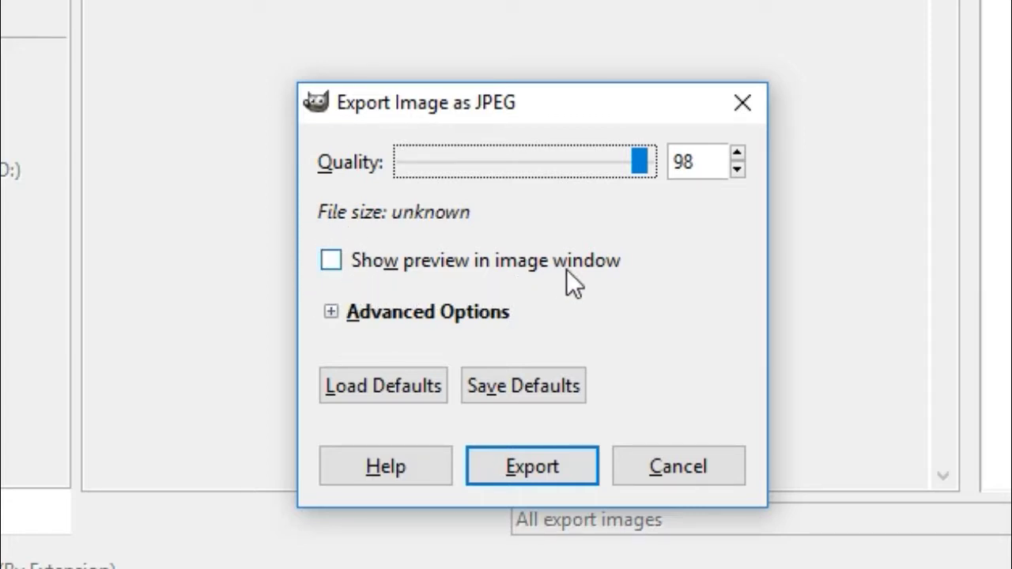
left_click(330, 263)
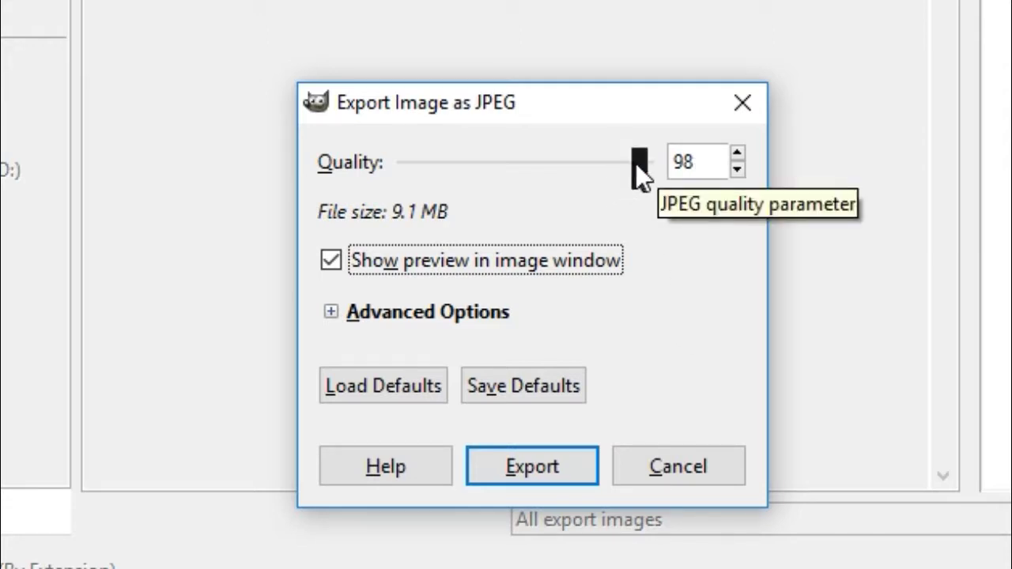
left_click_drag(637, 163, 584, 163)
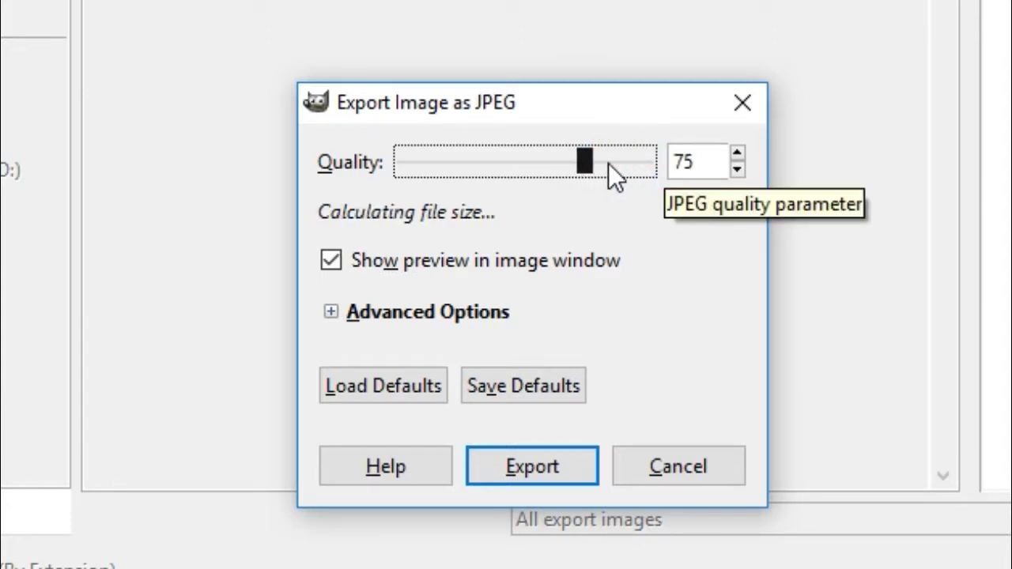
double_click(693, 157)
type("86")
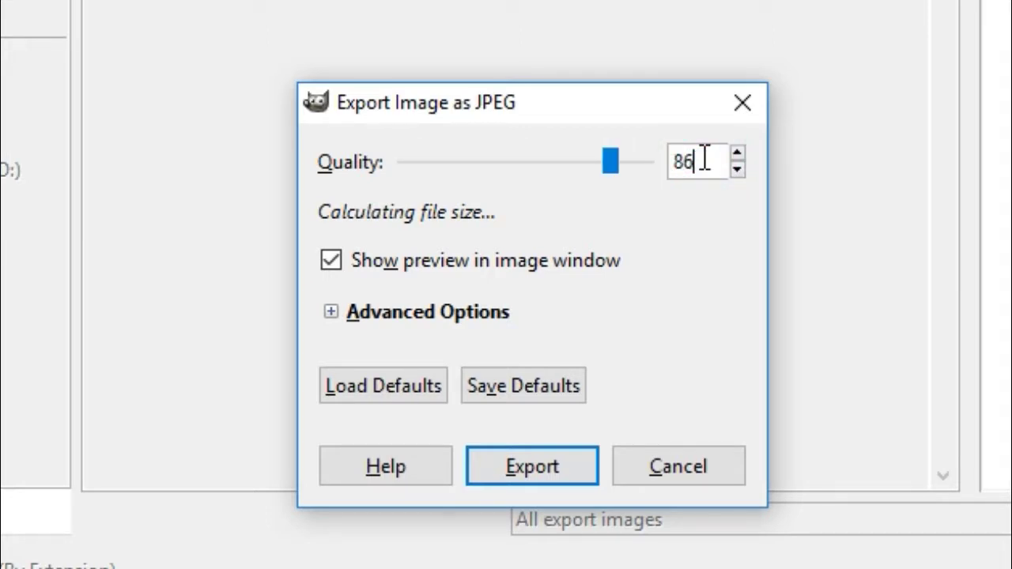
key("BackSpace")
key("BackSpace")
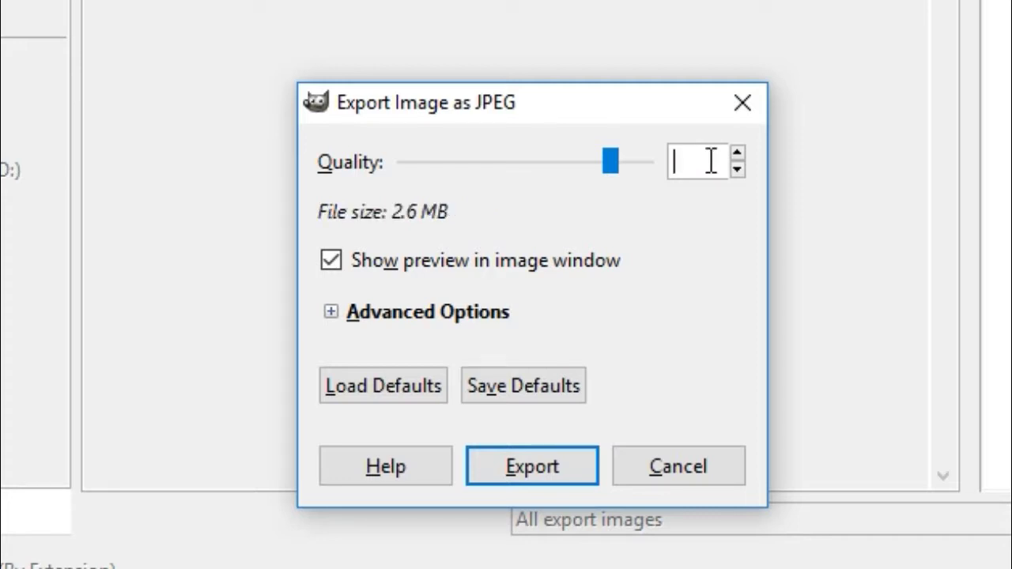
type("75")
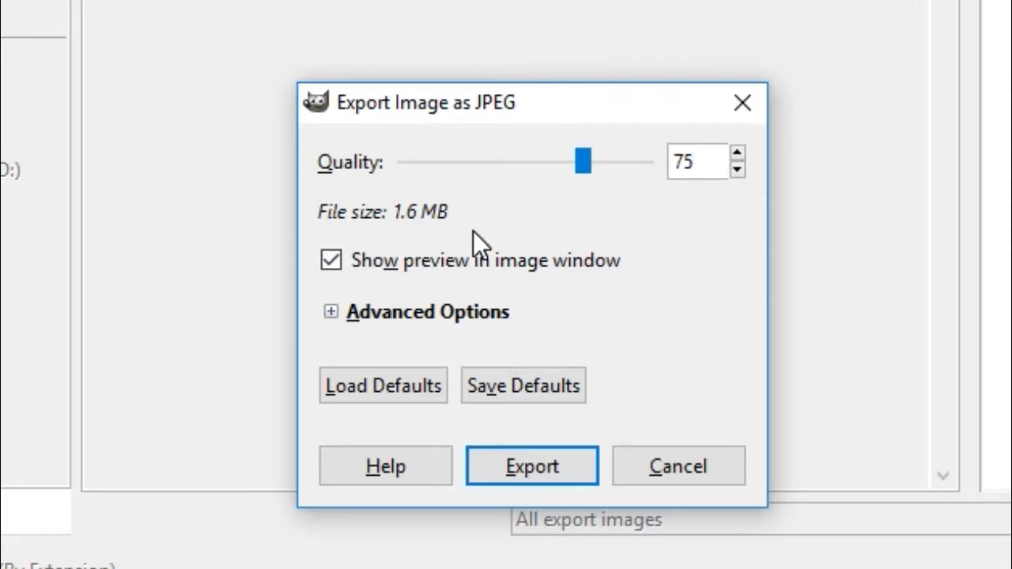
left_click(369, 212)
mouse_move(480, 220)
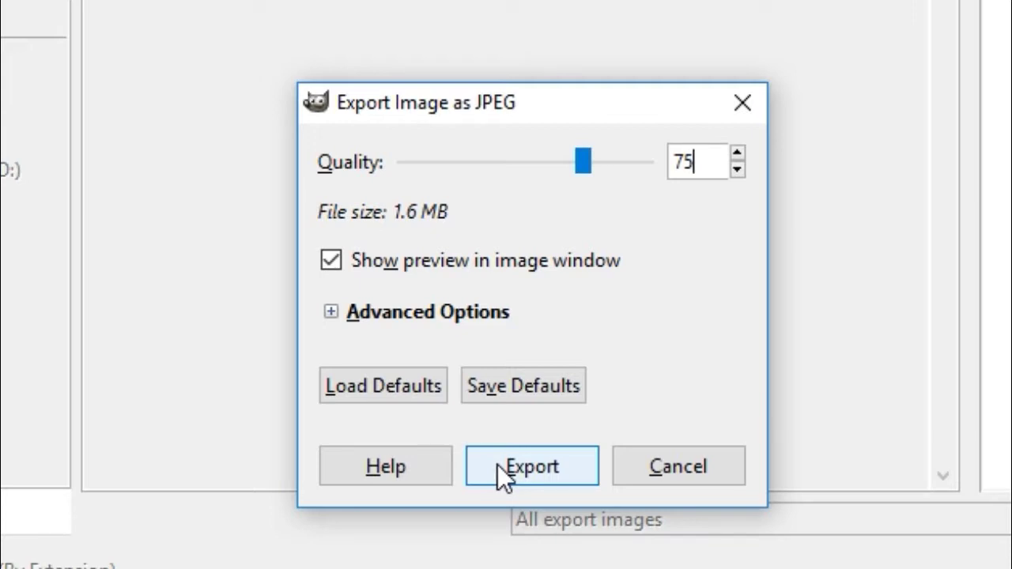
- Cancel both export dialogs and open Image > Scale Image, showing 4928 x 3264 px
left_click(683, 482)
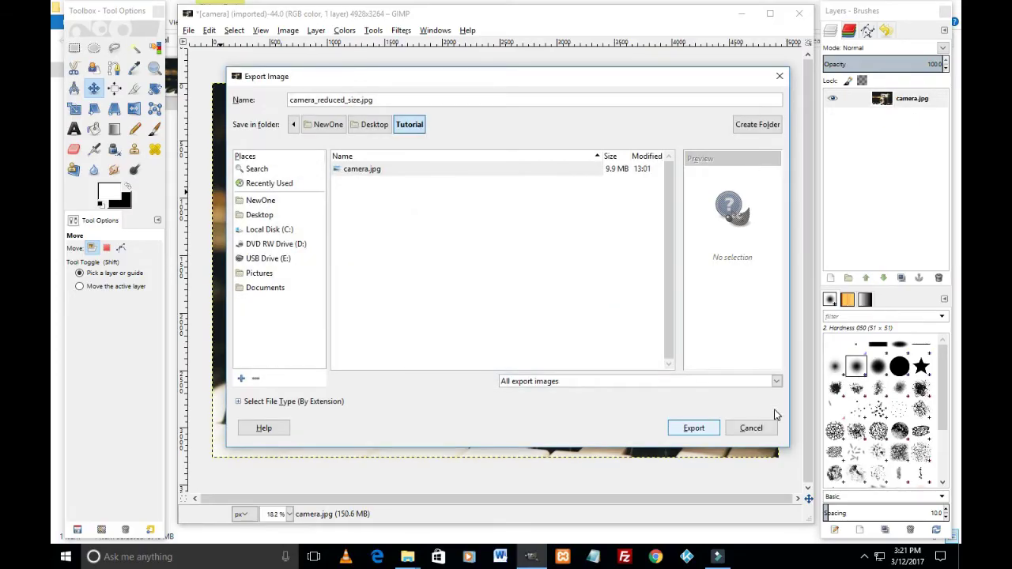
left_click(751, 428)
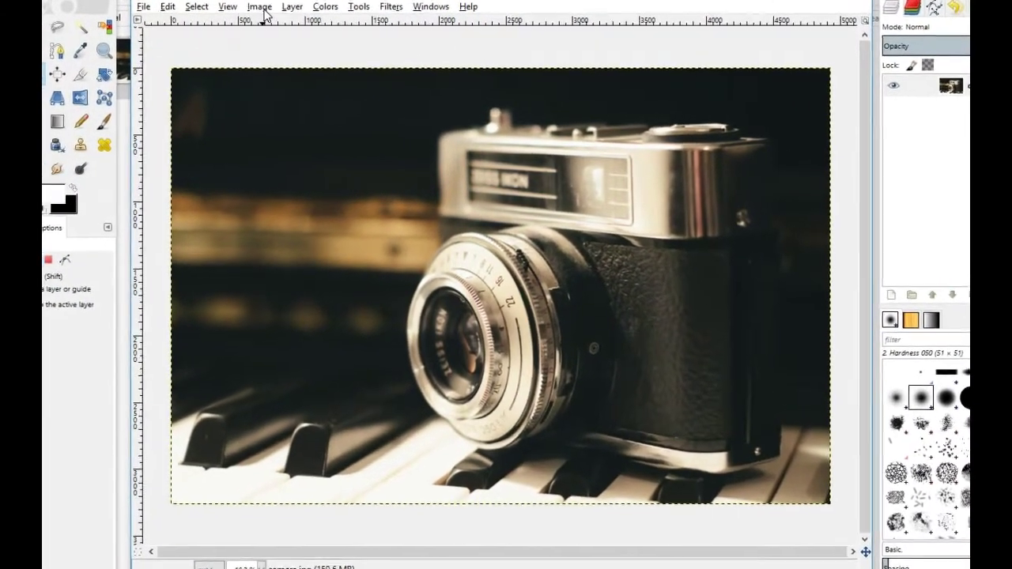
left_click(275, 22)
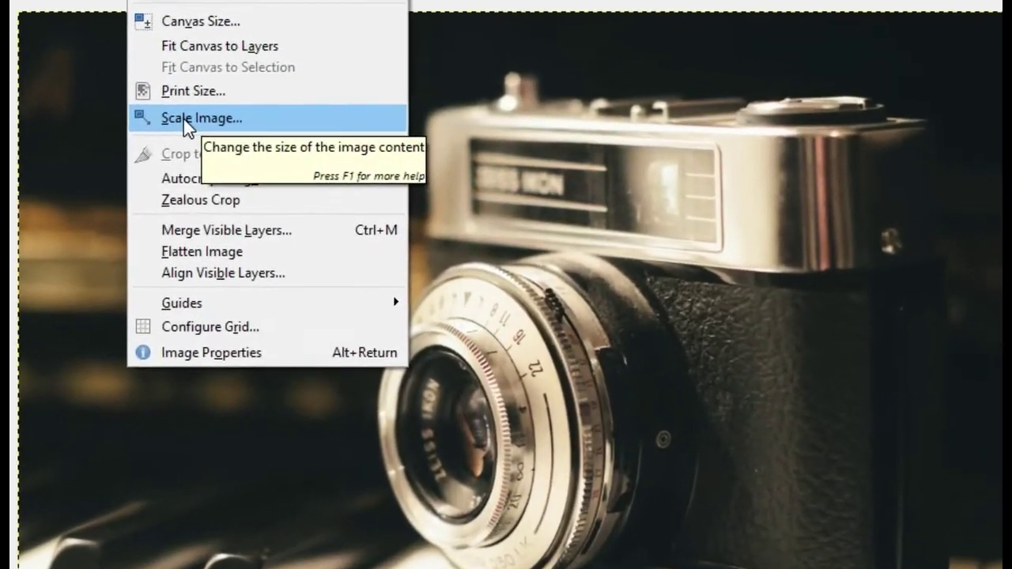
left_click(204, 123)
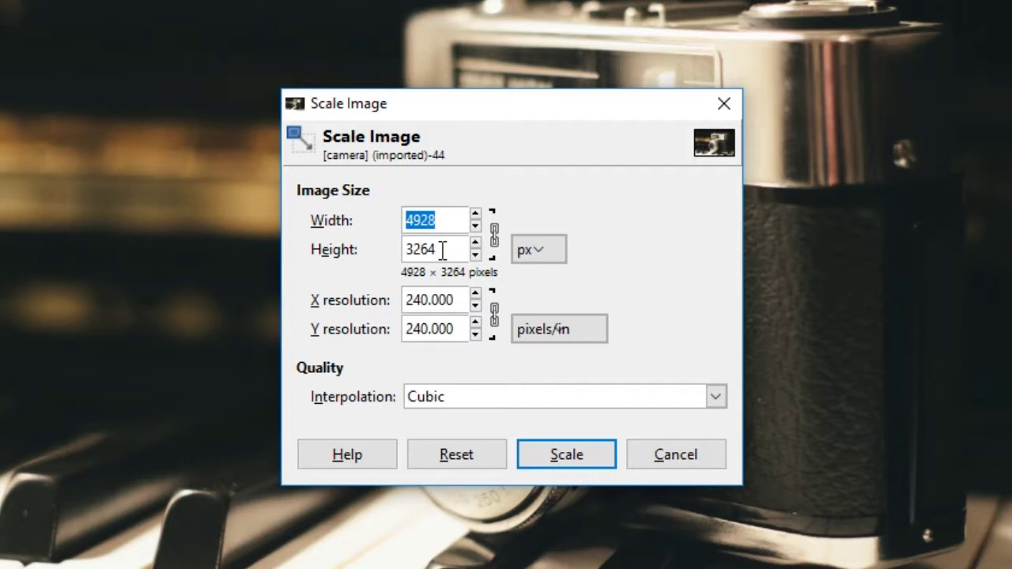
left_click(444, 220)
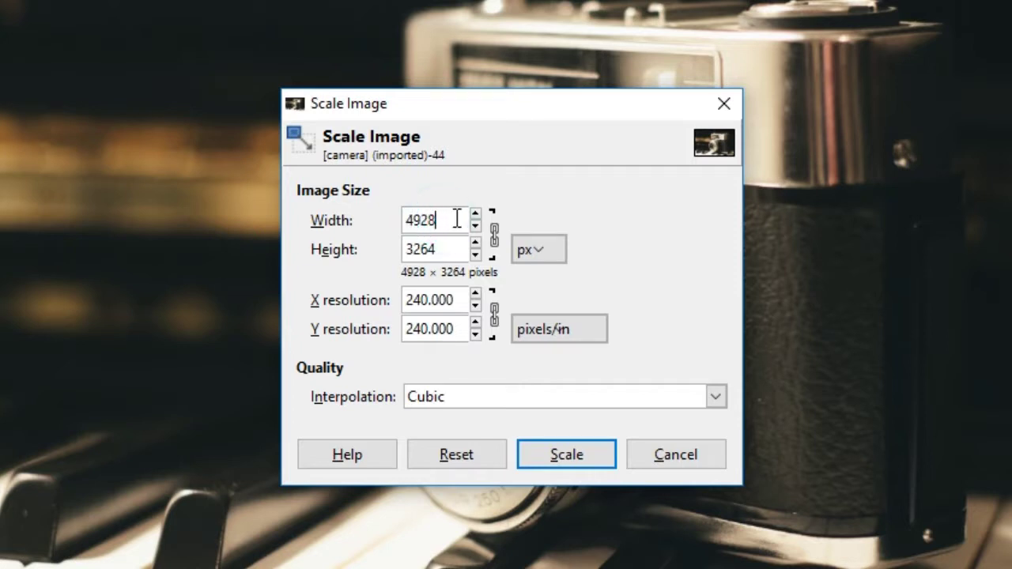
- Scale the photo to width 1280, letting the height follow to 848
double_click(456, 220)
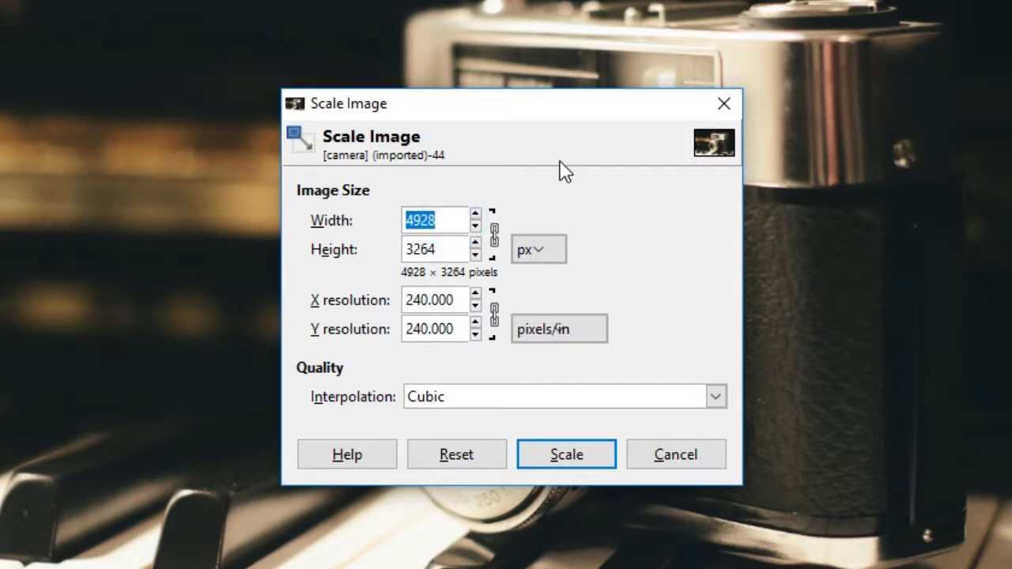
type("1280")
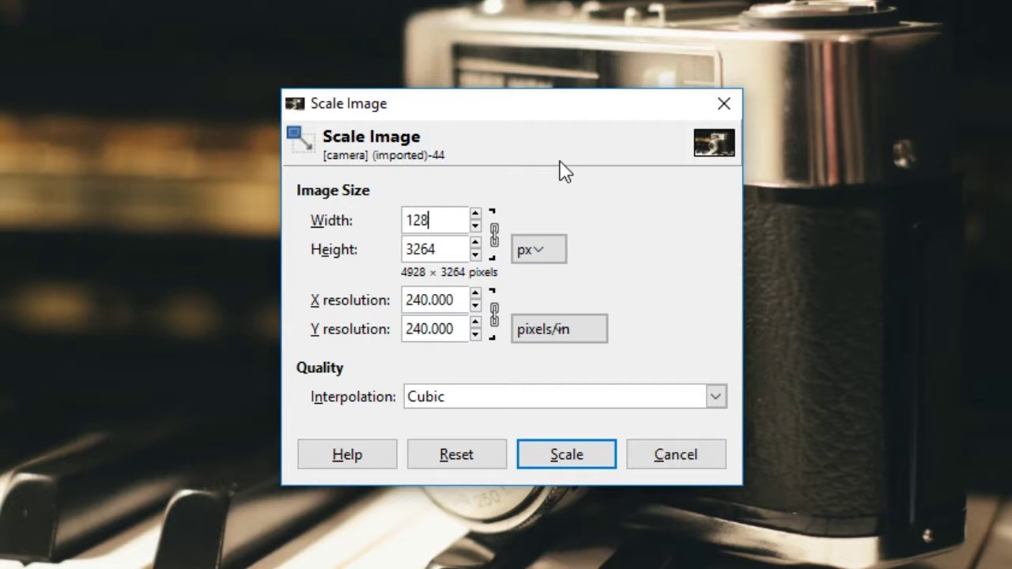
left_click(451, 242)
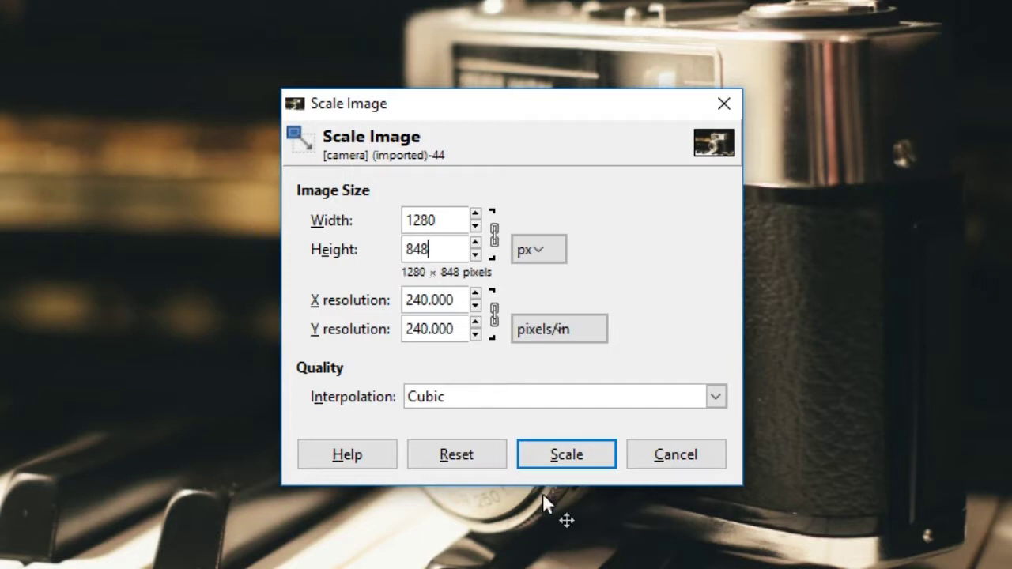
left_click(576, 463)
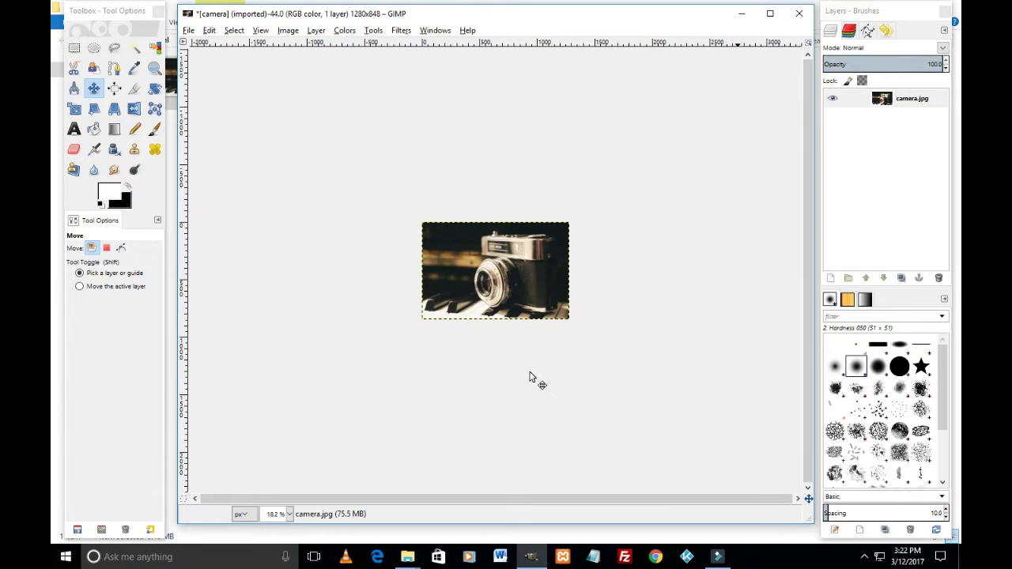
- Browse the View menu, then undo the scale back to 4928 × 3264 with Ctrl+Z
left_click(264, 35)
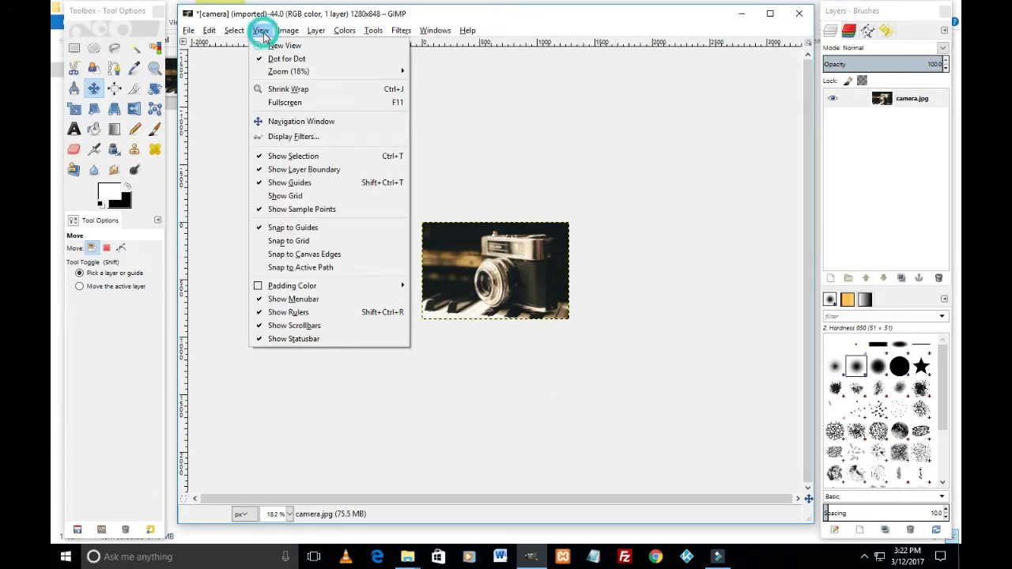
mouse_move(190, 32)
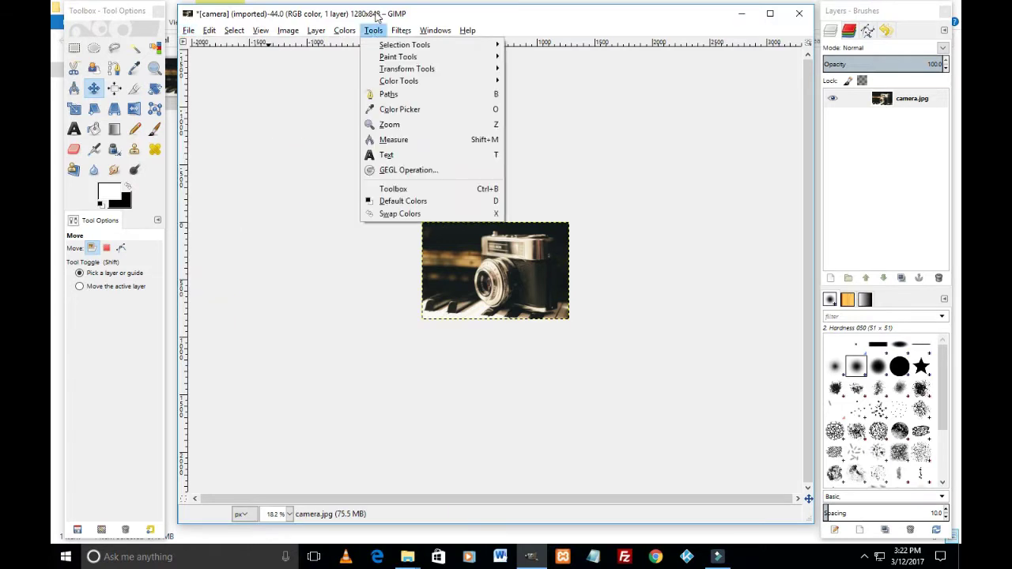
left_click(446, 16)
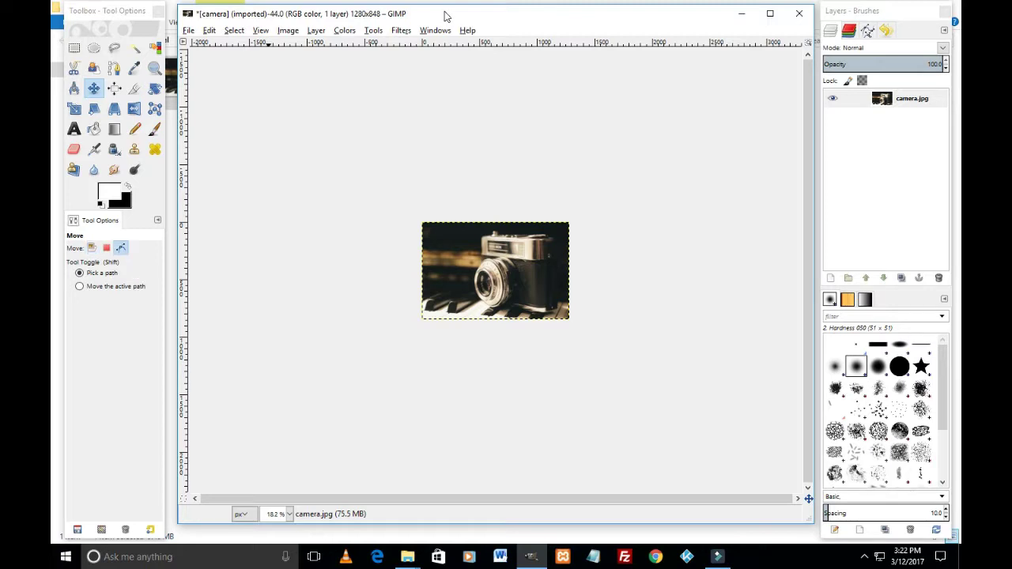
key("ctrl+z")
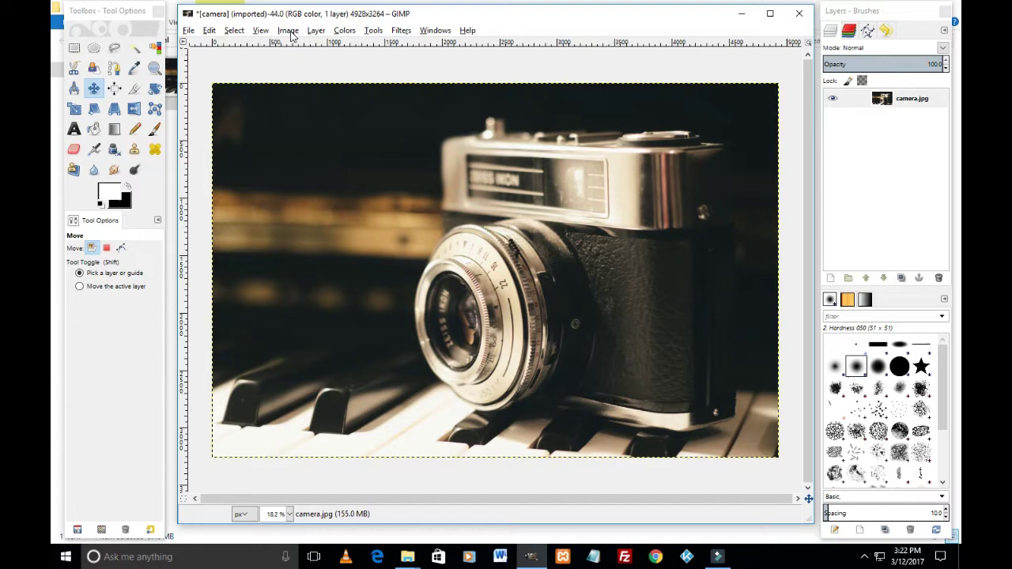
- Reopen Scale Image, unlink width and height, and scale to exactly 1280 × 720 pixels
left_click(289, 32)
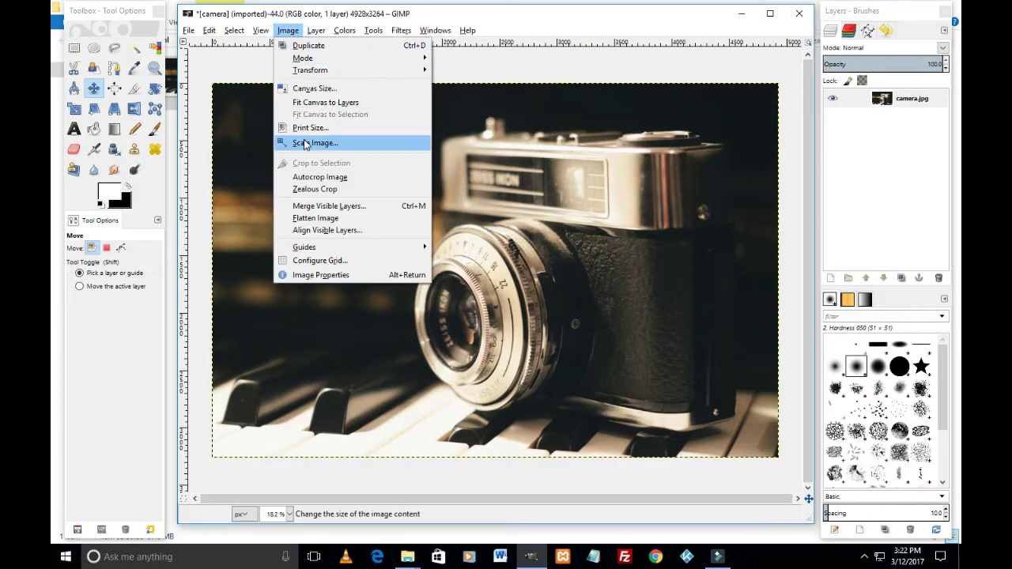
left_click(304, 143)
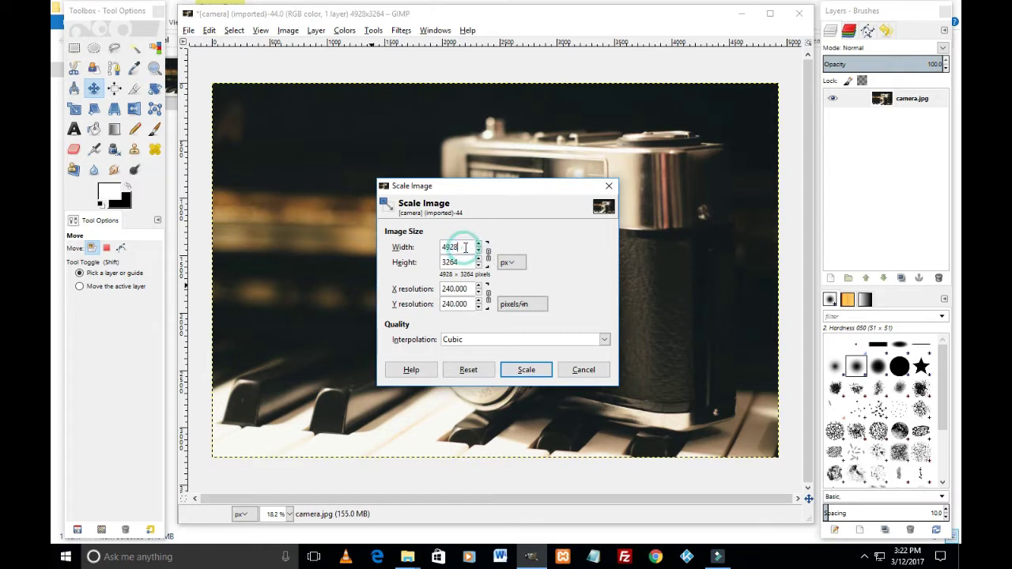
type("1280")
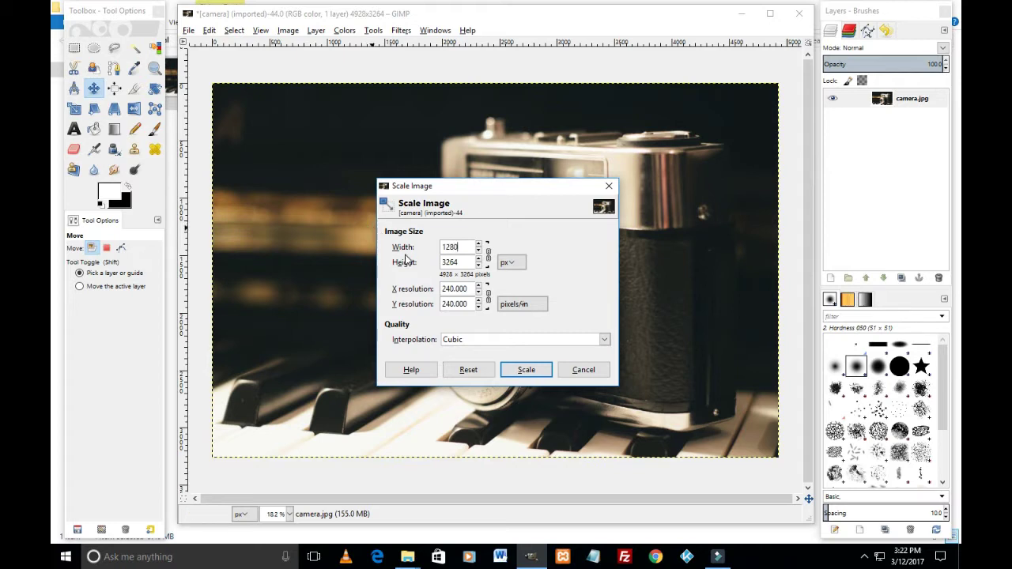
left_click(462, 264)
left_click(488, 254)
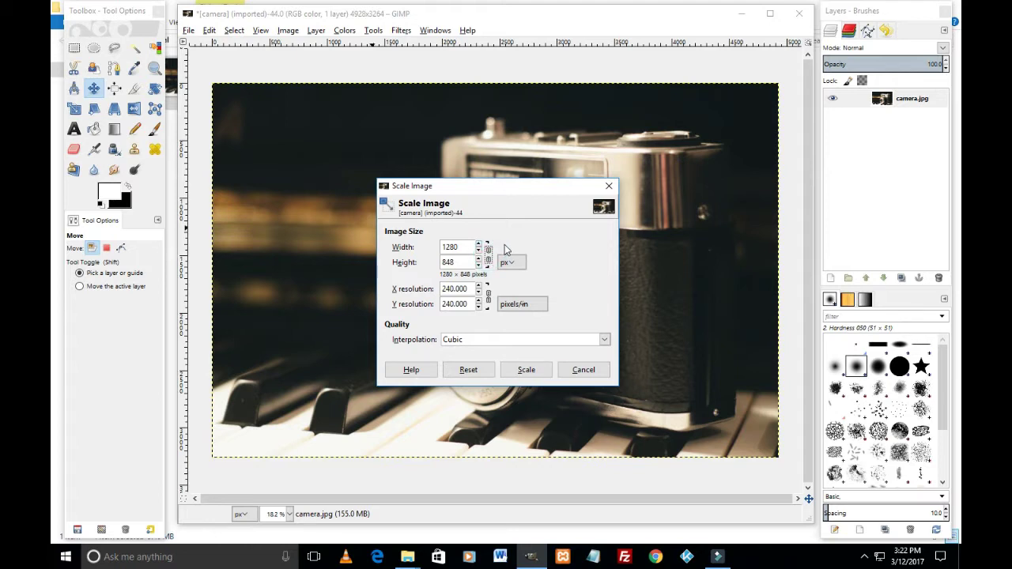
left_click(461, 247)
double_click(460, 263)
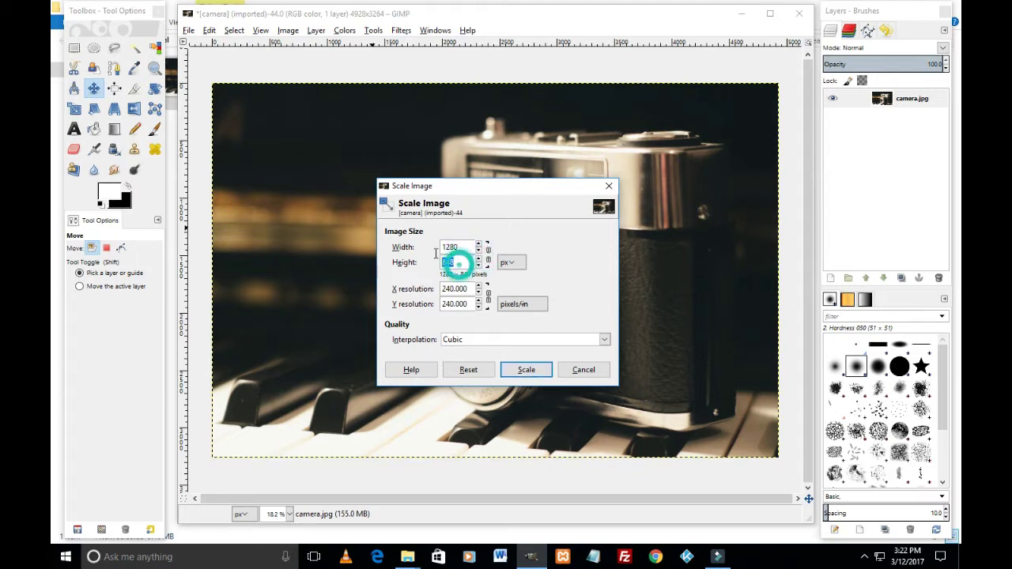
type("7")
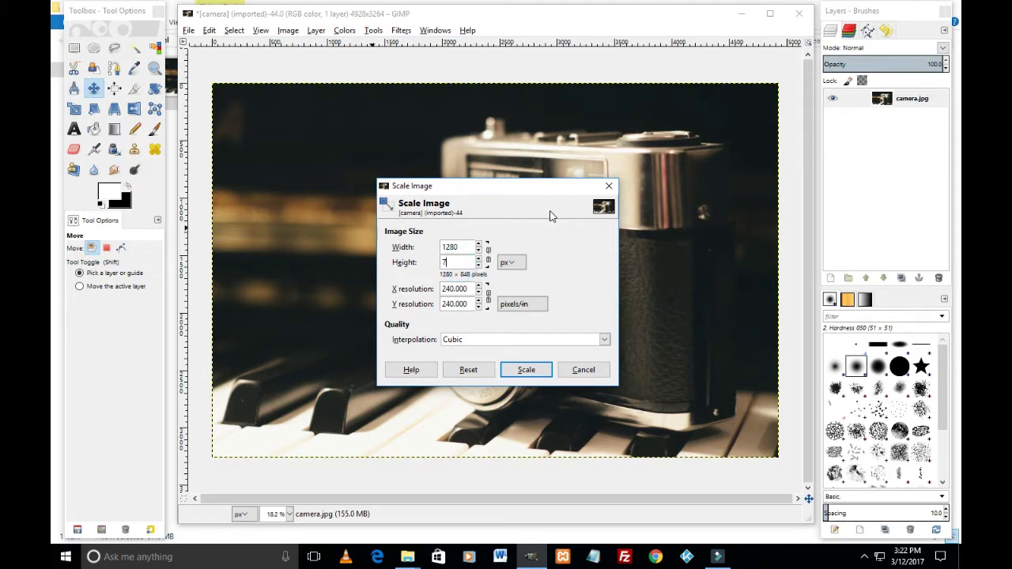
type("20")
left_click(542, 241)
left_click(526, 369)
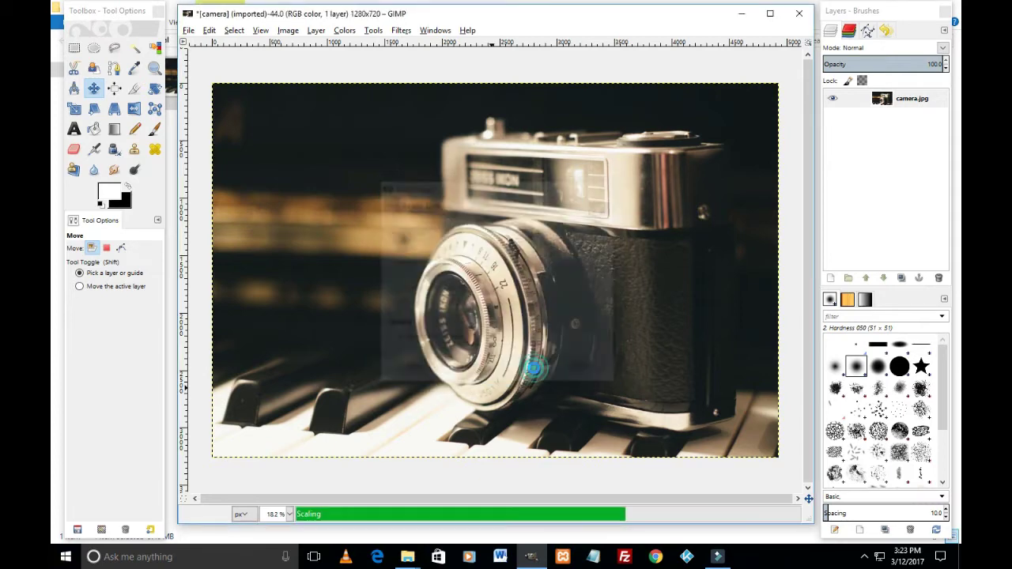
left_click(189, 30)
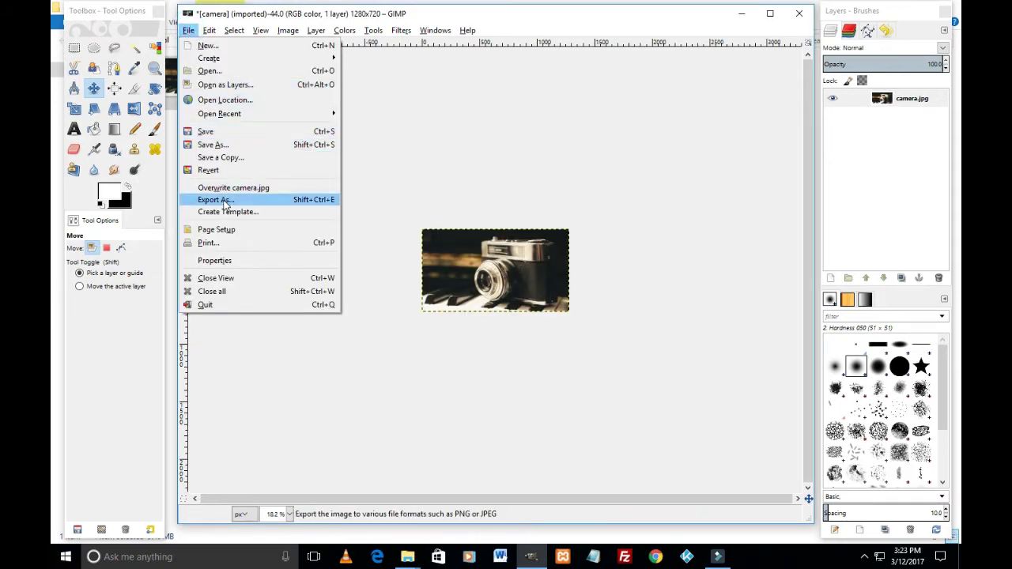
left_click(560, 15)
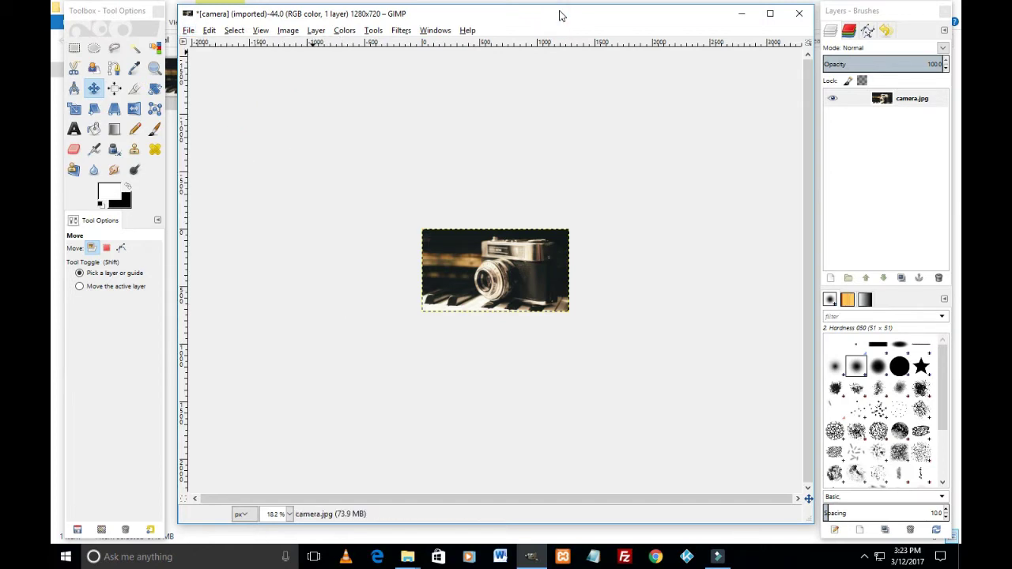